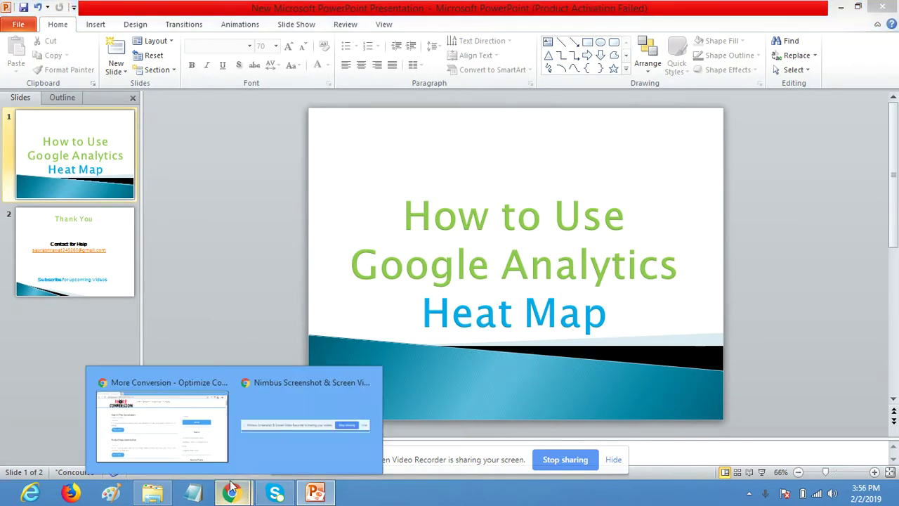
Step: Bring the More Conversion blog forward and scroll down through its optimization posts
click(186, 432)
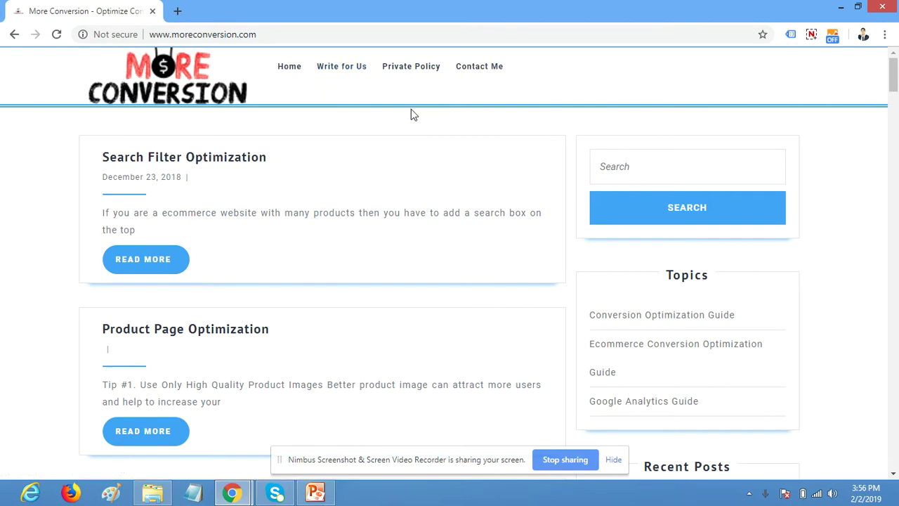
scroll(404, 167, down, 1)
scroll(133, 231, down, 4)
scroll(145, 224, down, 2)
scroll(157, 201, down, 2)
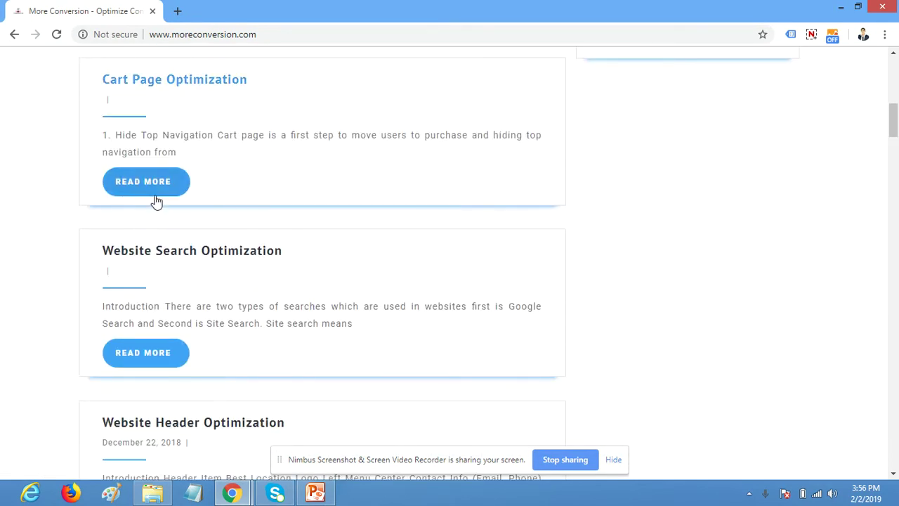
scroll(160, 195, down, 2)
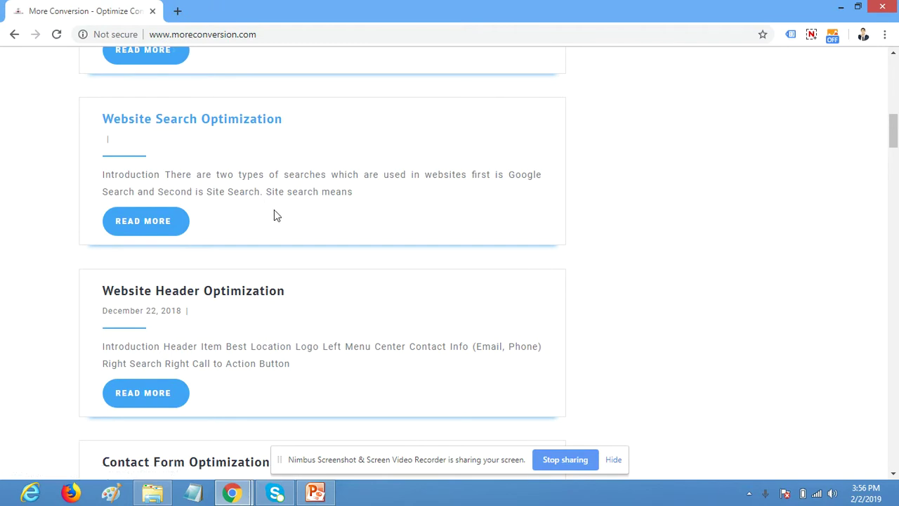
scroll(276, 215, down, 2)
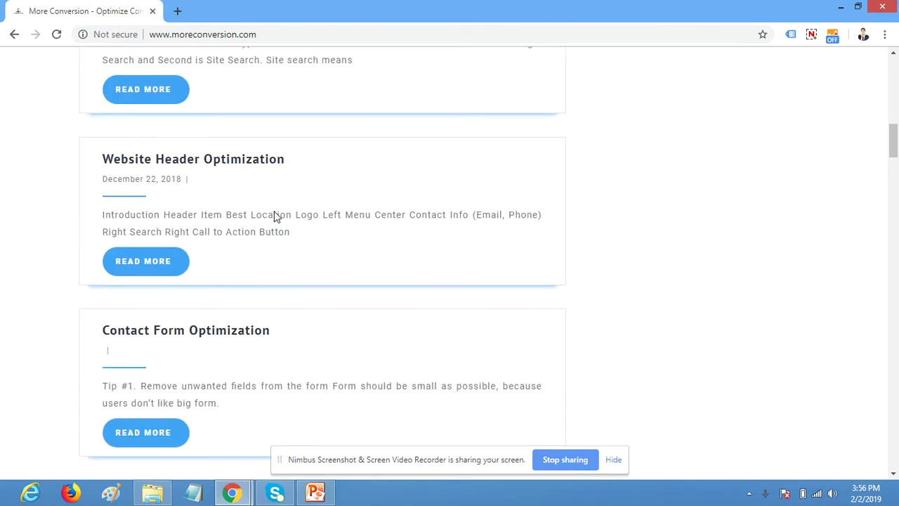
scroll(276, 215, down, 5)
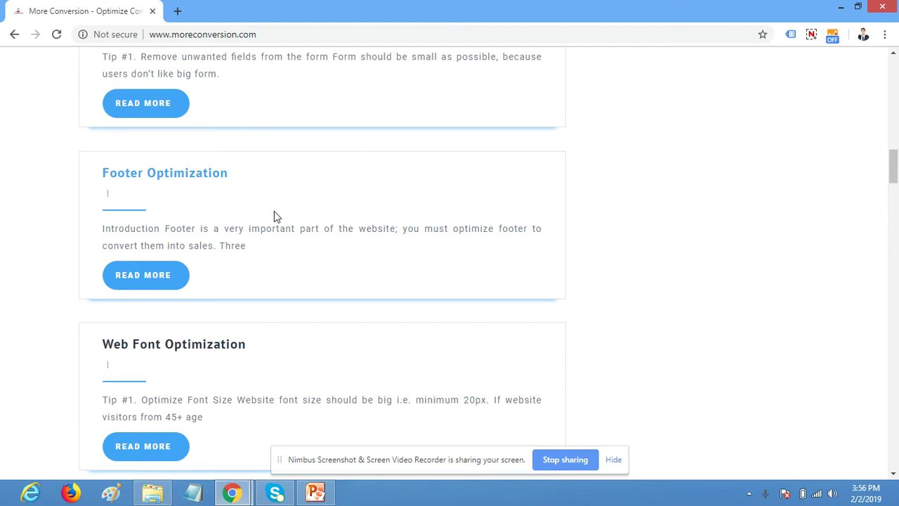
scroll(274, 216, down, 3)
scroll(274, 216, down, 8)
scroll(274, 216, down, 5)
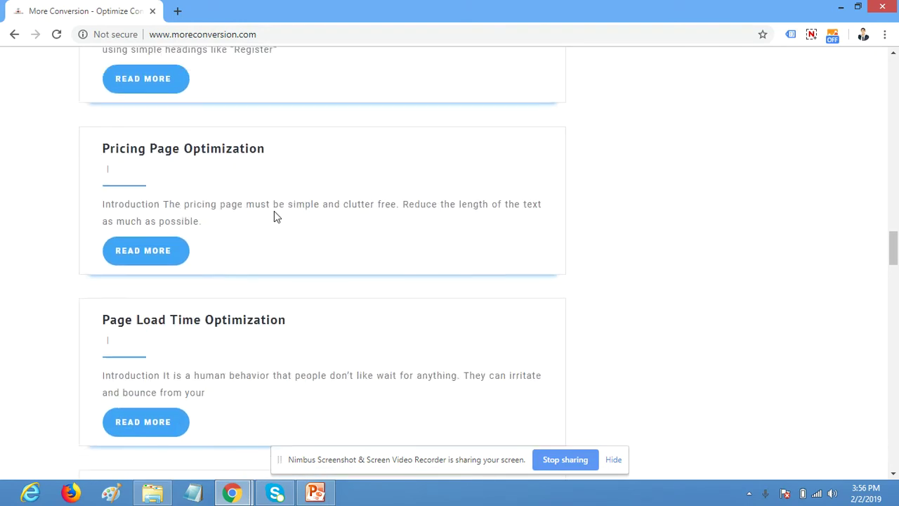
scroll(274, 216, down, 4)
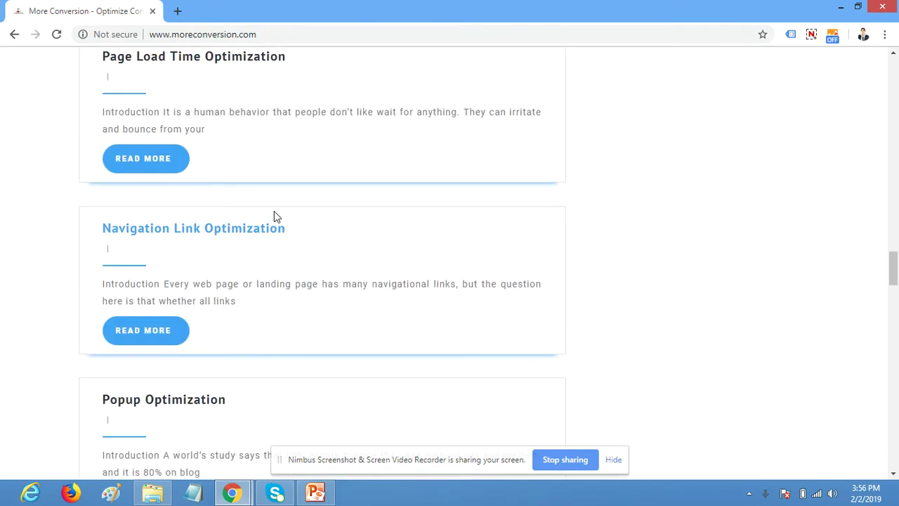
Step: Scroll back up to the top of the More Conversion homepage
scroll(274, 217, up, 1)
scroll(274, 217, up, 5)
scroll(274, 217, up, 5)
scroll(274, 217, up, 7)
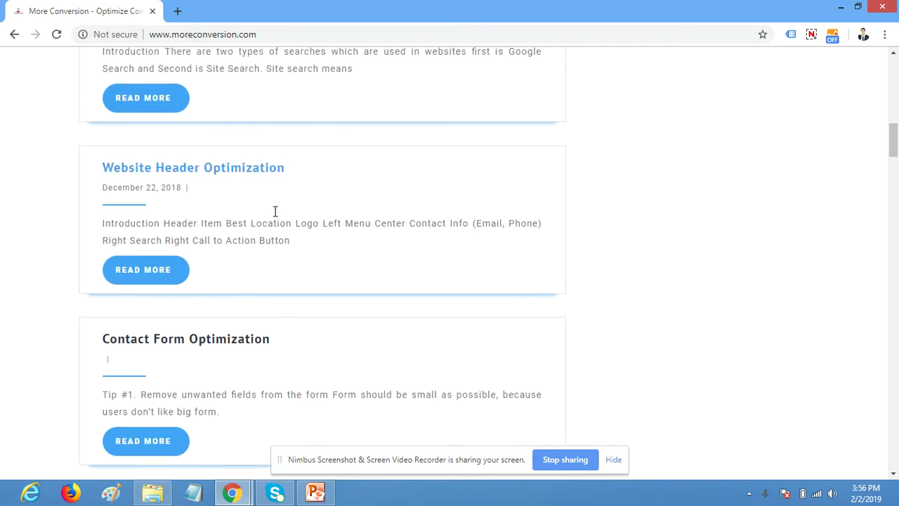
scroll(275, 211, up, 5)
scroll(274, 216, up, 1)
scroll(274, 215, up, 10)
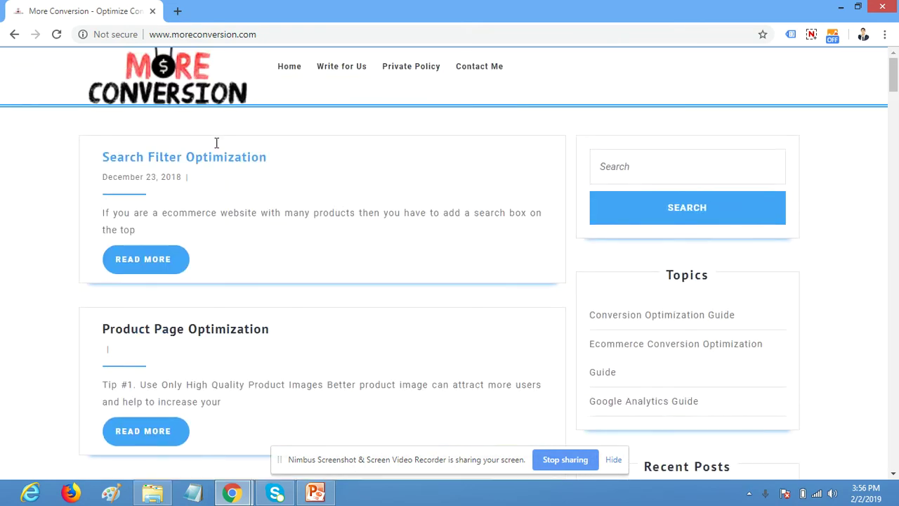
Step: In a new tab, search Google for 'google analytics'
click(177, 11)
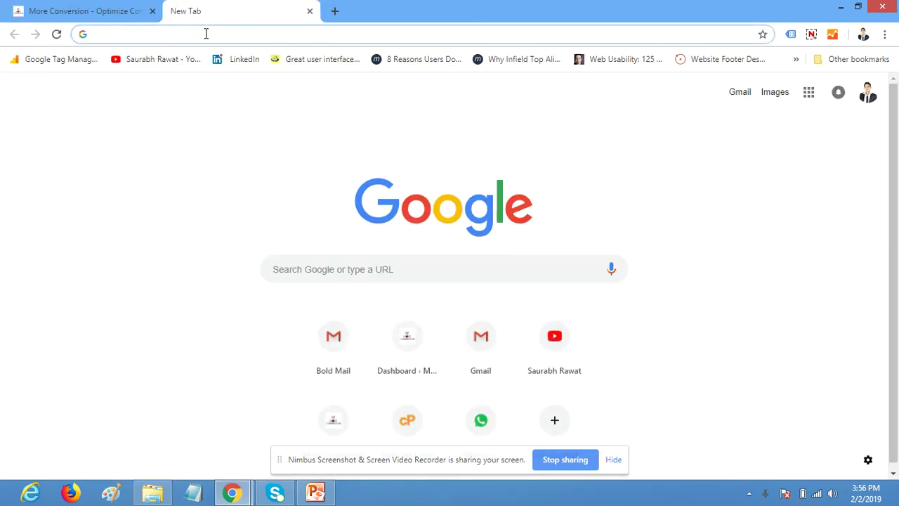
text(google )
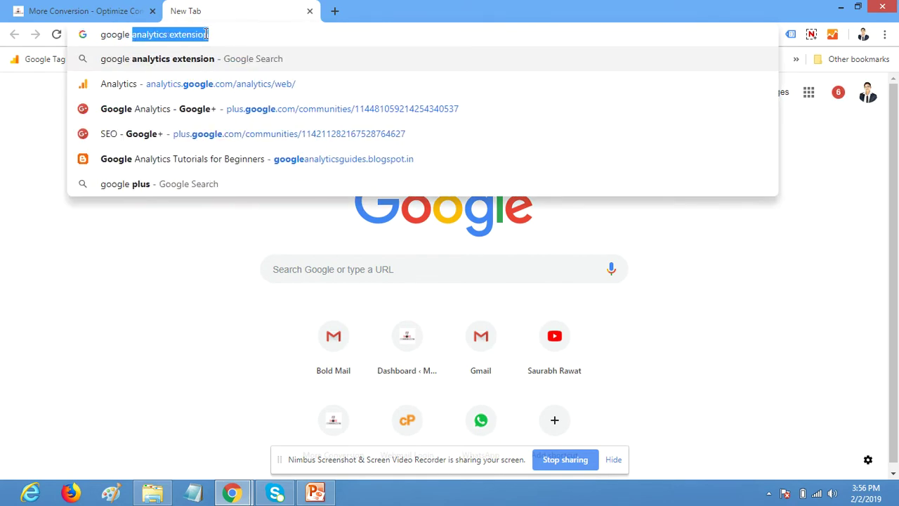
text(analyti)
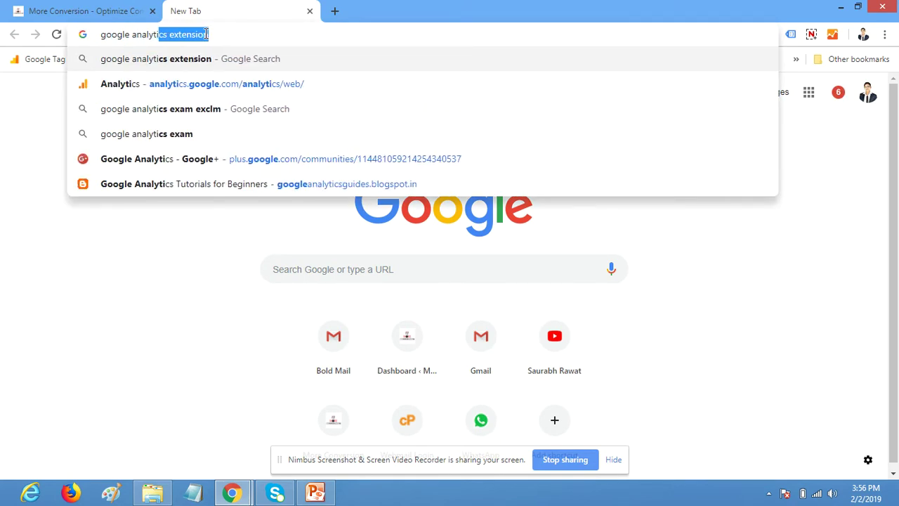
text(cs)
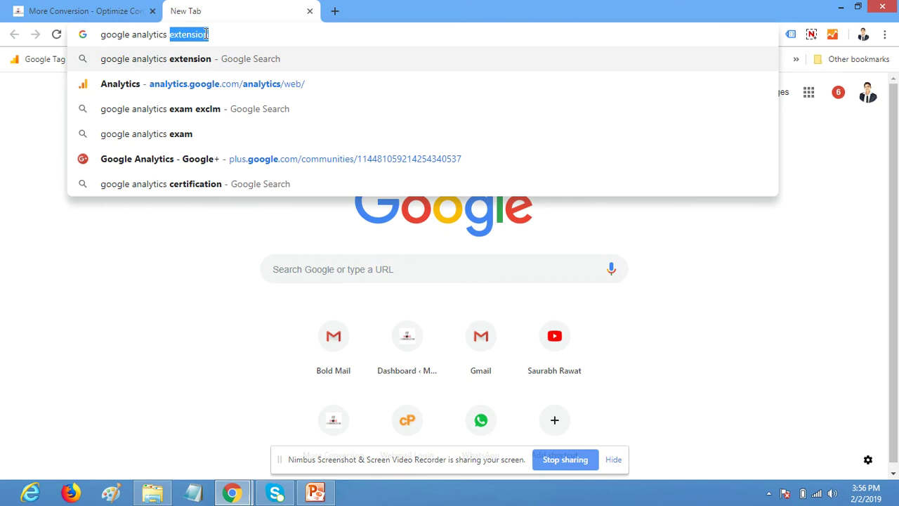
key(Return)
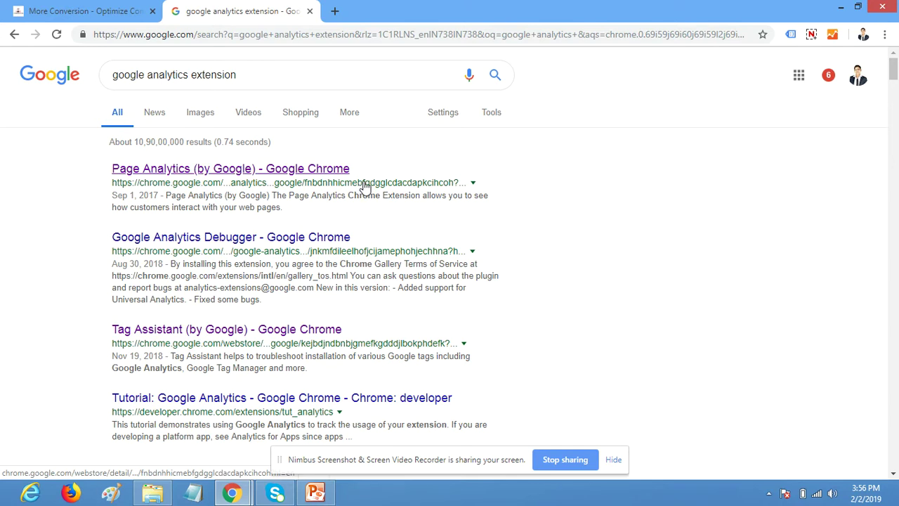
Step: Open the Page Analytics (by Google) Web Store listing and highlight its title
click(171, 175)
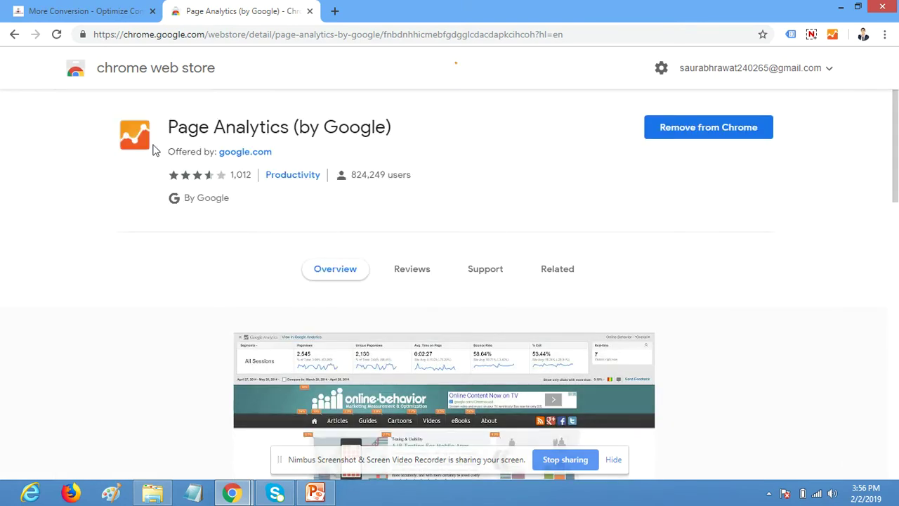
triple_click(295, 126)
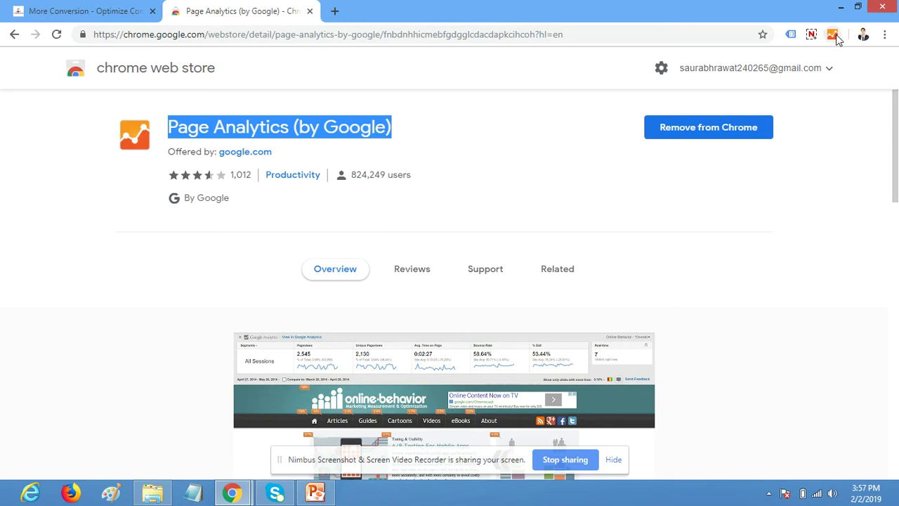
Step: On moreconversion.com, enable Page Analytics, reload, and expand its panel showing 57 pageviews, 62.07% bounce
click(310, 11)
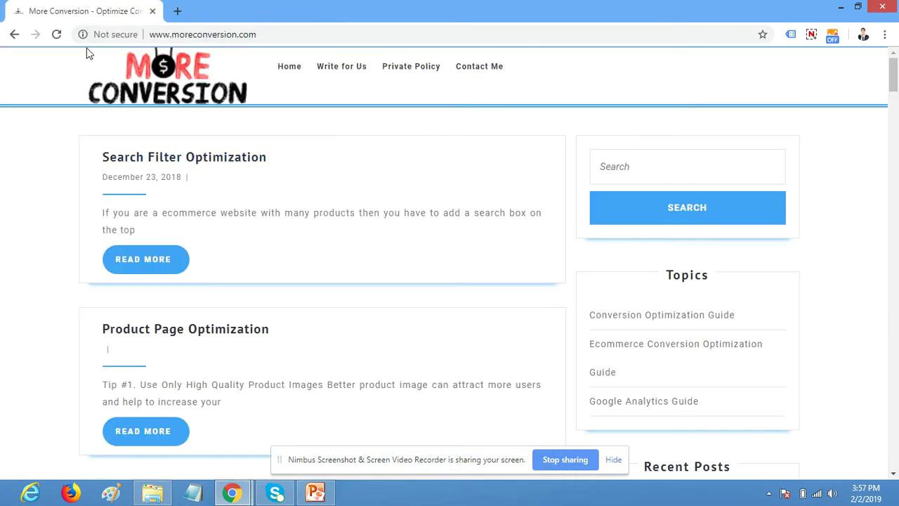
click(832, 37)
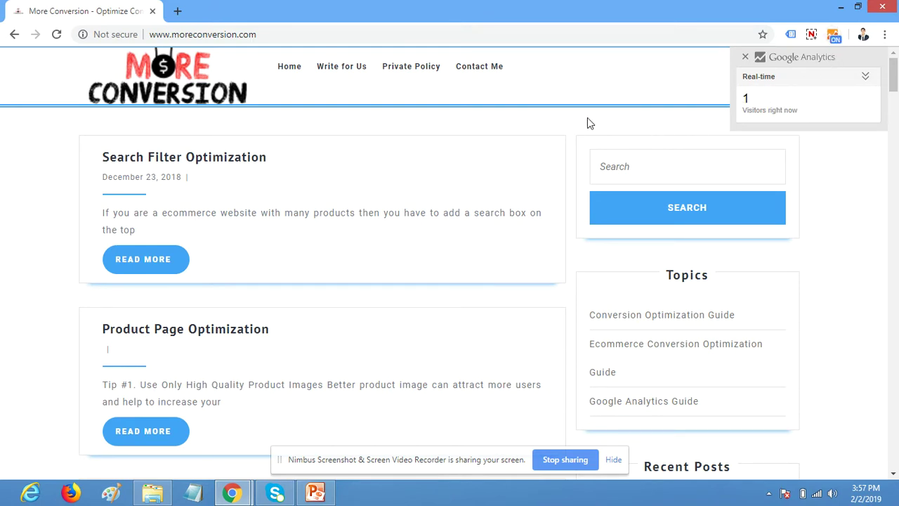
click(57, 34)
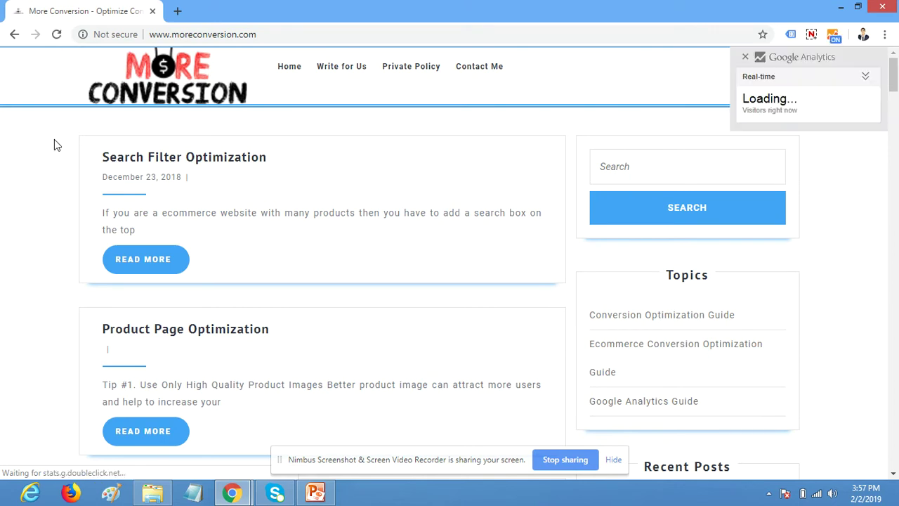
click(869, 78)
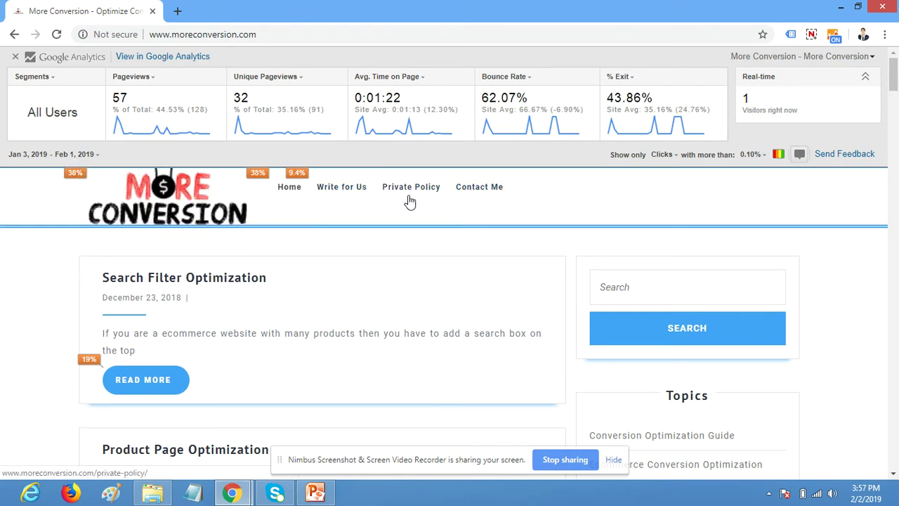
Step: Scroll down reading link click percentages, e.g. 19% Search Filter Optimization, 3.1% Footer Optimization
scroll(303, 287, down, 1)
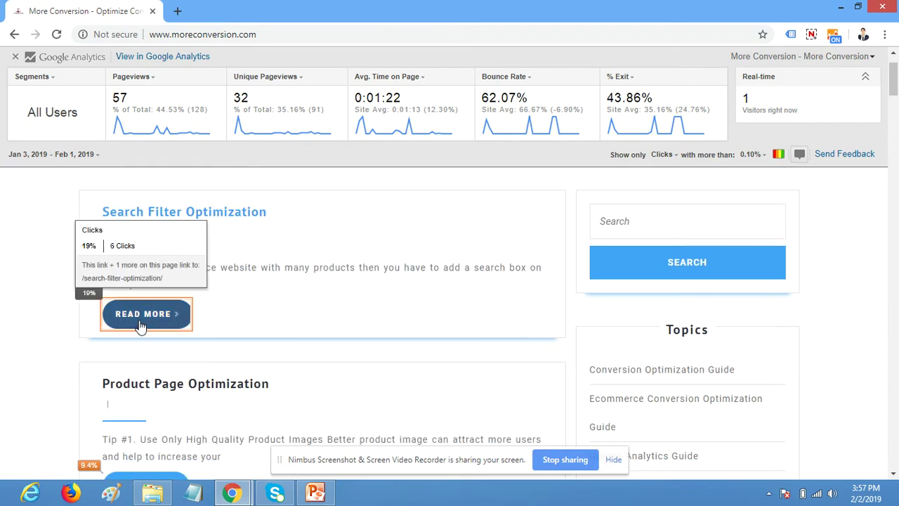
scroll(293, 343, down, 3)
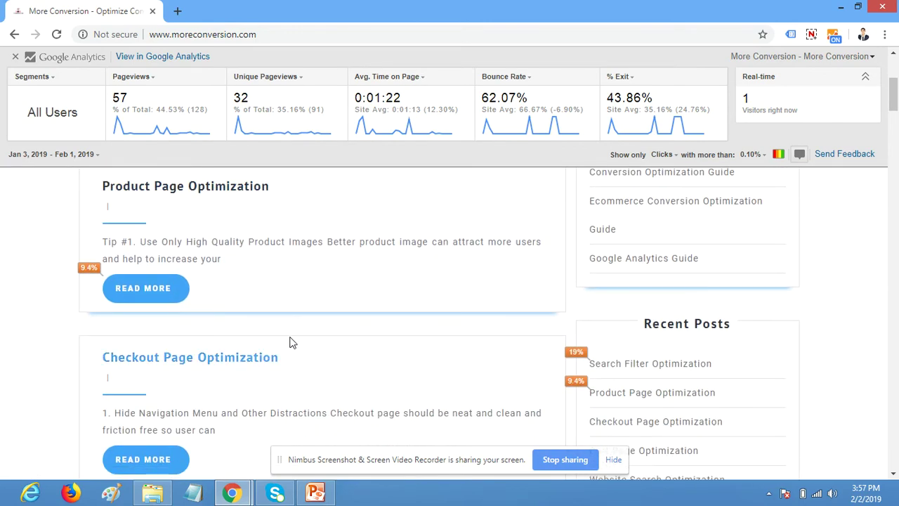
scroll(301, 327, up, 4)
scroll(411, 319, down, 3)
scroll(492, 329, down, 1)
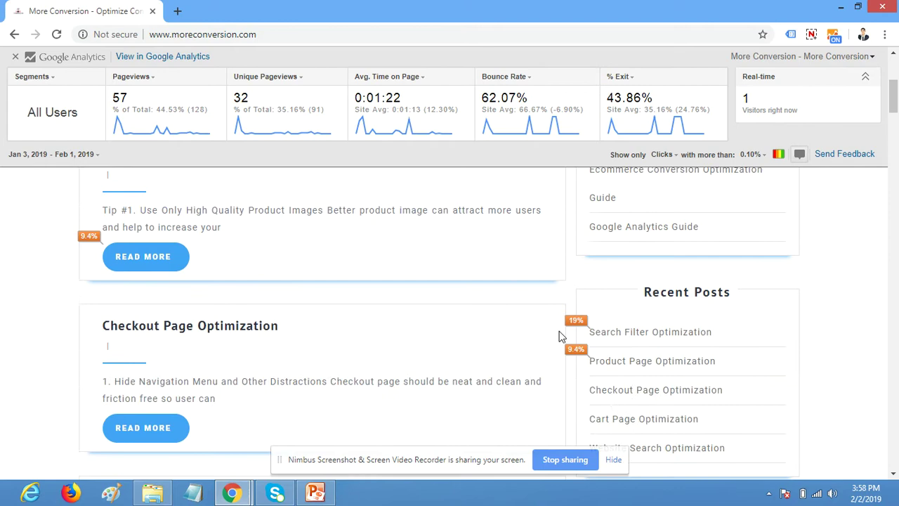
scroll(526, 364, down, 1)
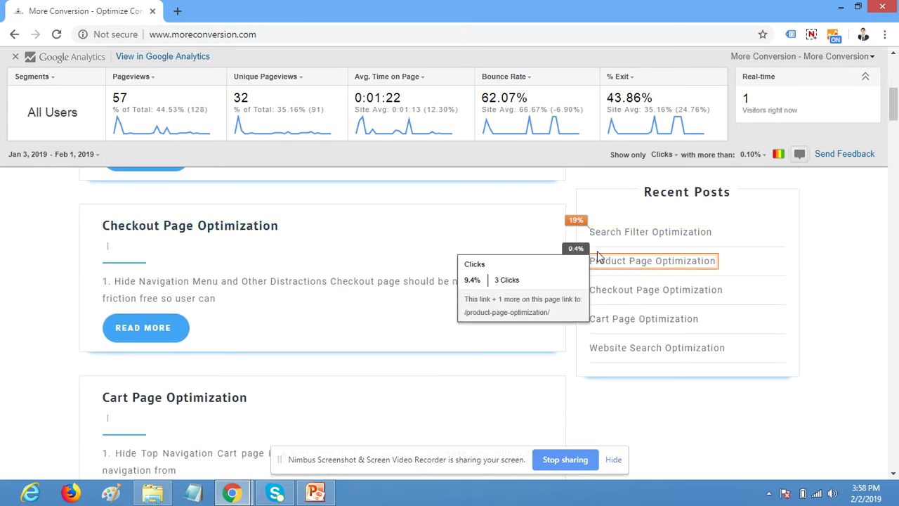
scroll(260, 267, down, 3)
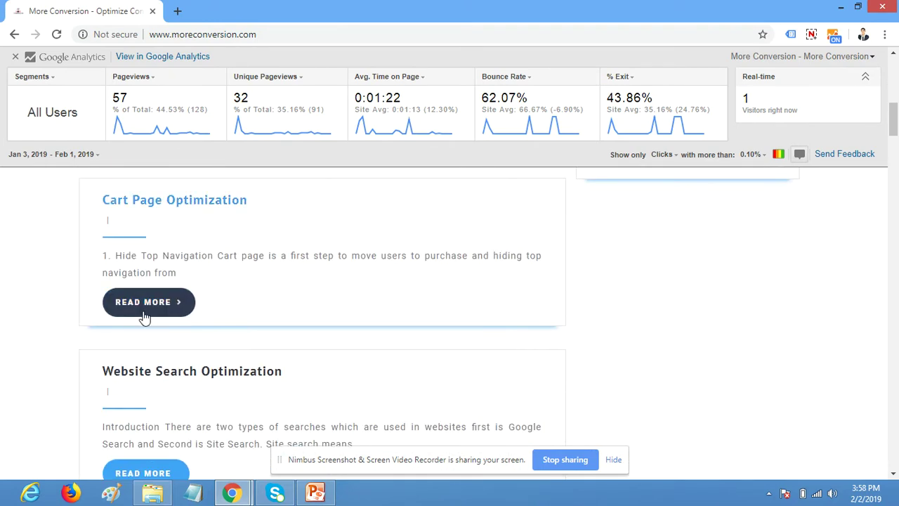
scroll(146, 317, down, 3)
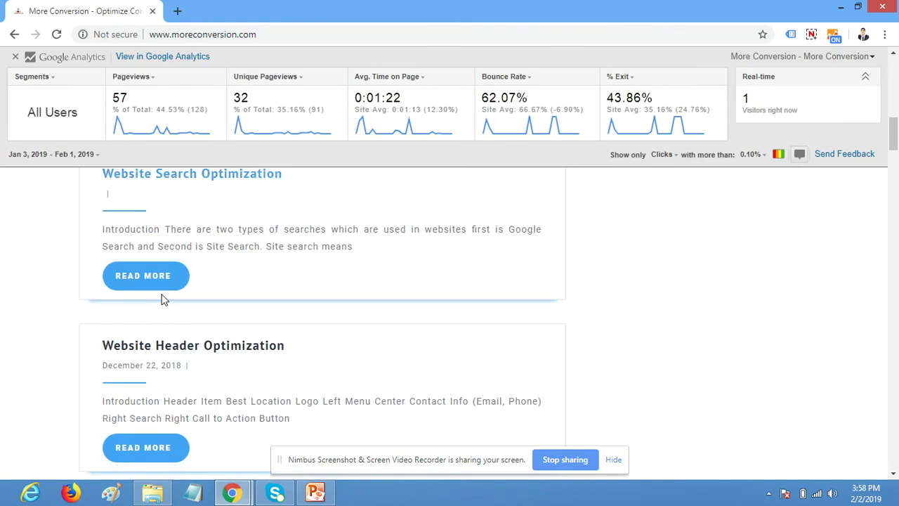
scroll(162, 299, down, 4)
scroll(161, 299, down, 2)
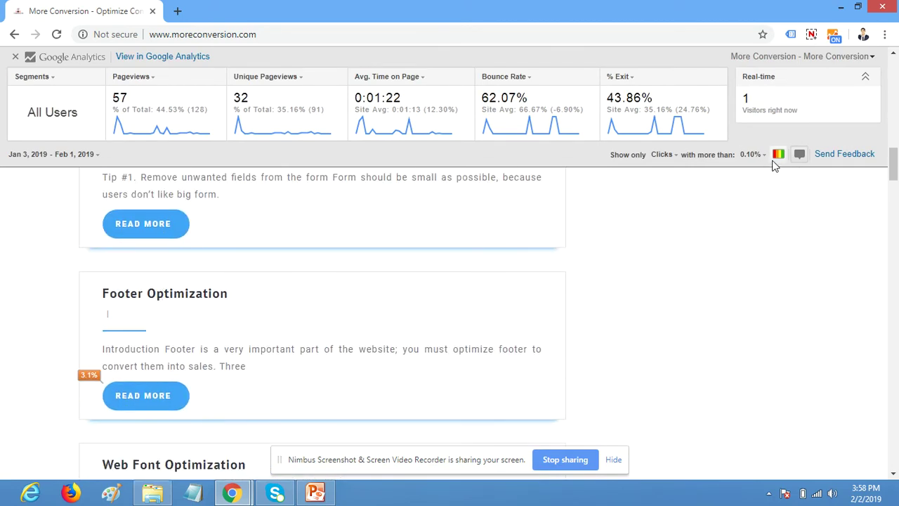
Step: Switch Page Analytics to the coloured heat map with its 3.1%–38% scale
click(778, 154)
scroll(364, 261, up, 4)
scroll(365, 261, up, 3)
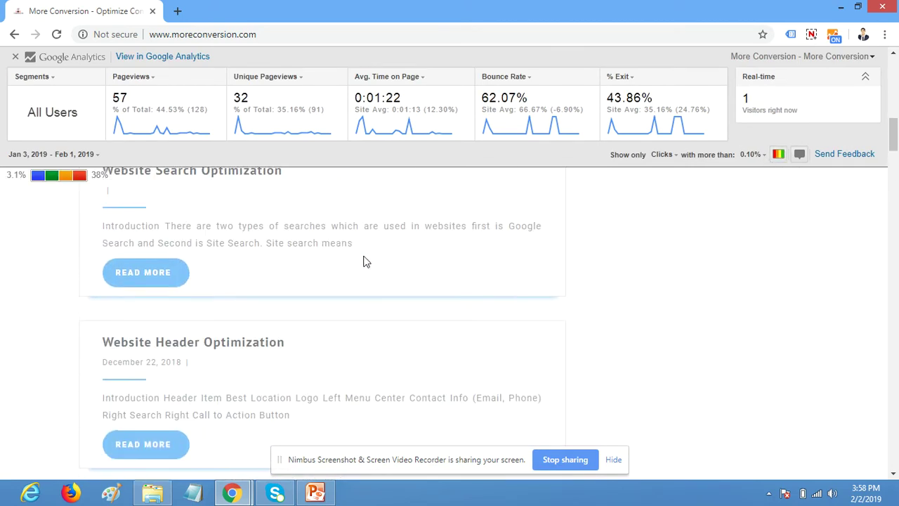
scroll(364, 261, up, 3)
scroll(364, 260, up, 4)
scroll(364, 260, up, 5)
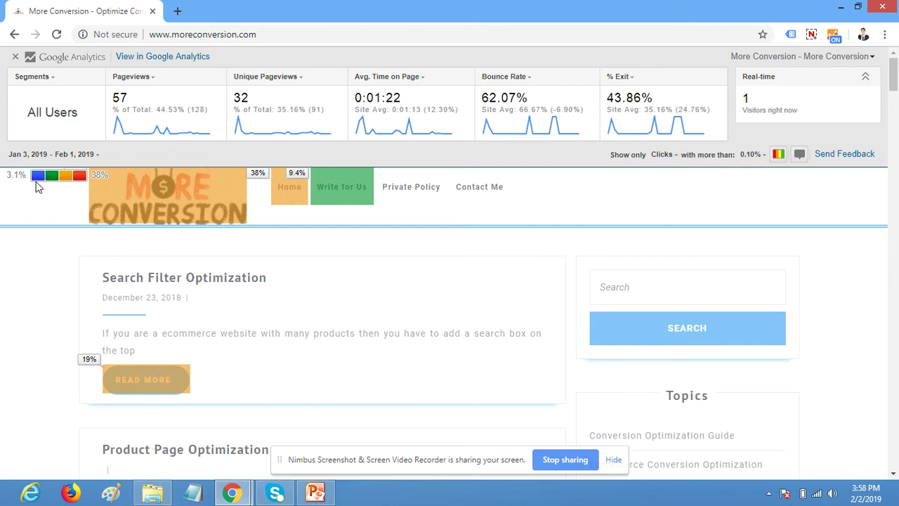
Step: Scroll down through the heat map, then drag back to the top showing 38% on the logo
scroll(60, 286, down, 3)
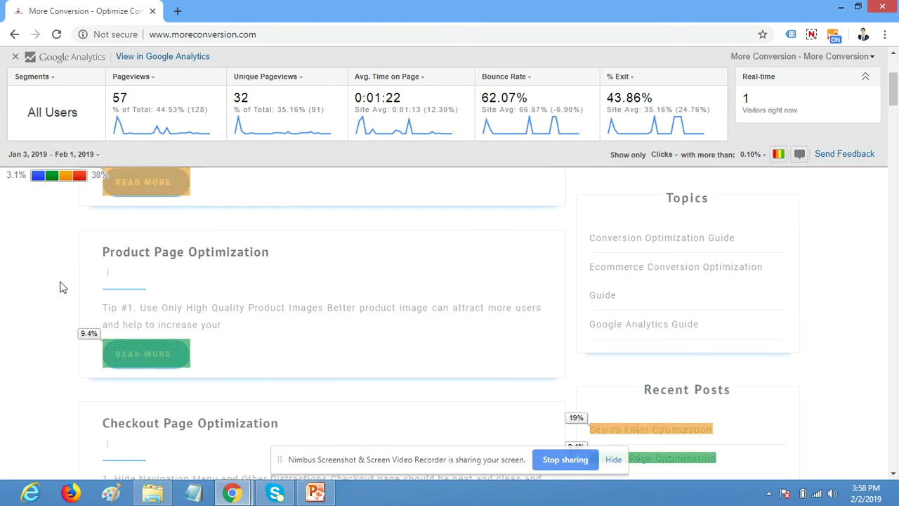
scroll(60, 286, down, 3)
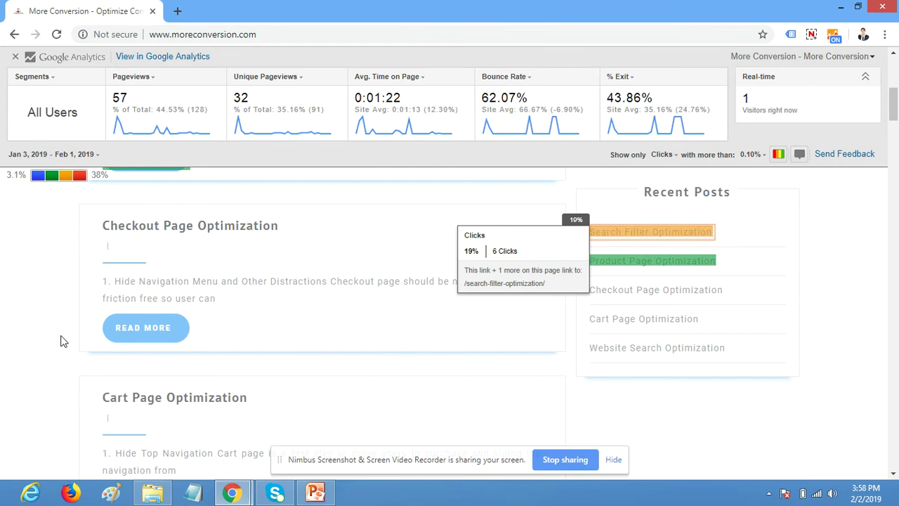
scroll(59, 341, down, 4)
scroll(60, 340, down, 4)
scroll(61, 341, down, 6)
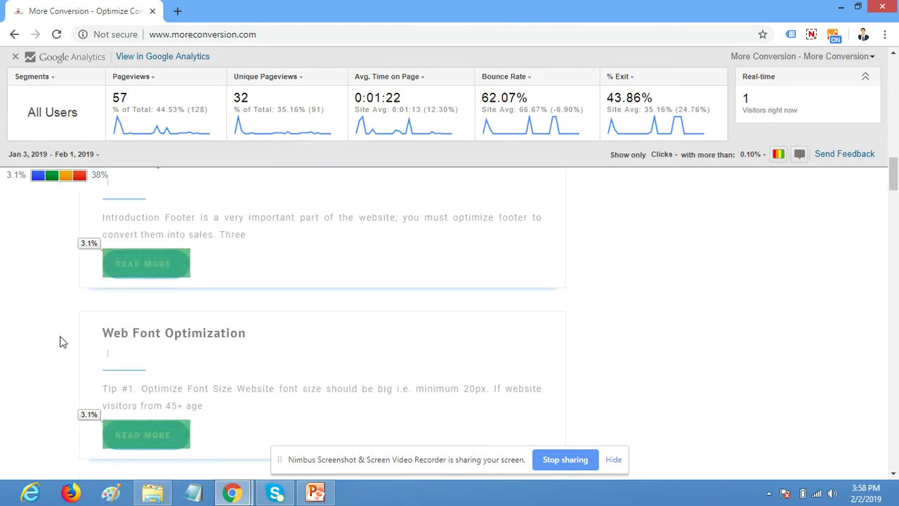
scroll(98, 298, down, 5)
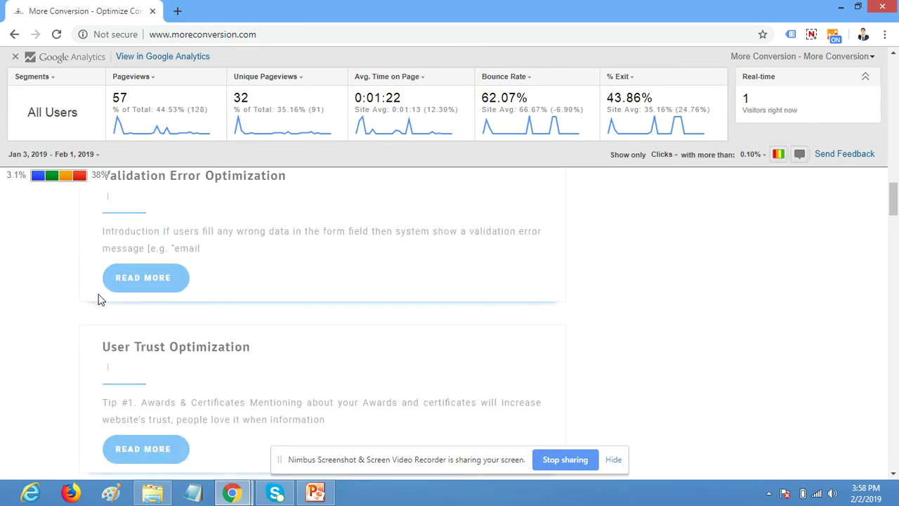
scroll(100, 301, down, 5)
scroll(102, 307, down, 5)
scroll(107, 307, down, 5)
scroll(106, 307, down, 5)
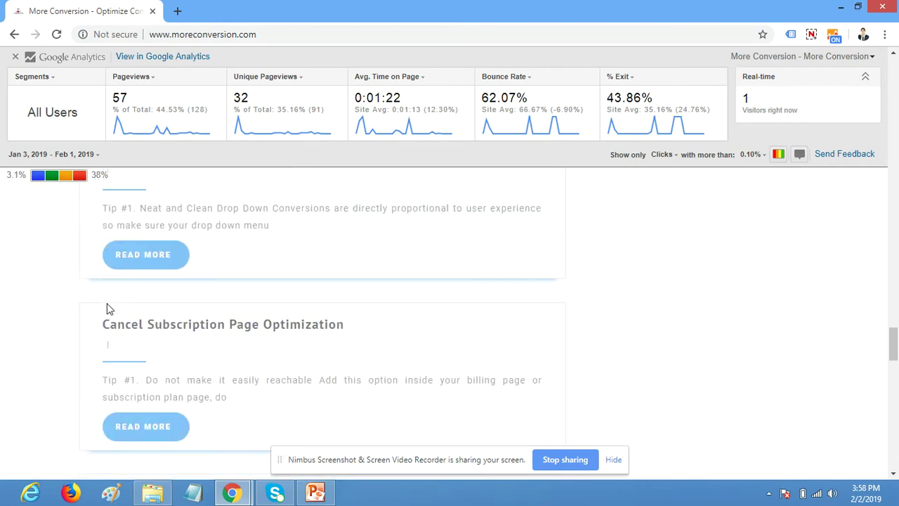
scroll(109, 307, down, 5)
scroll(110, 307, down, 5)
scroll(110, 307, down, 5)
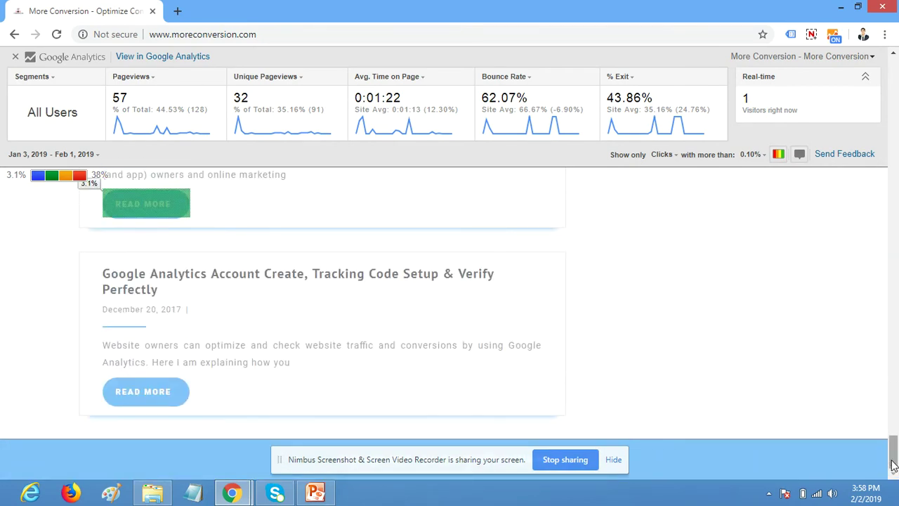
drag(893, 455, 894, 70)
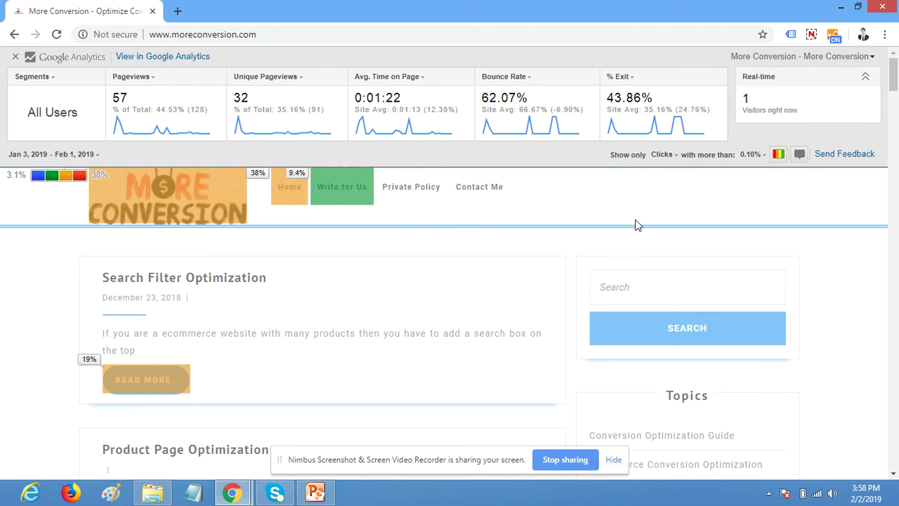
scroll(500, 353, down, 2)
scroll(451, 355, down, 2)
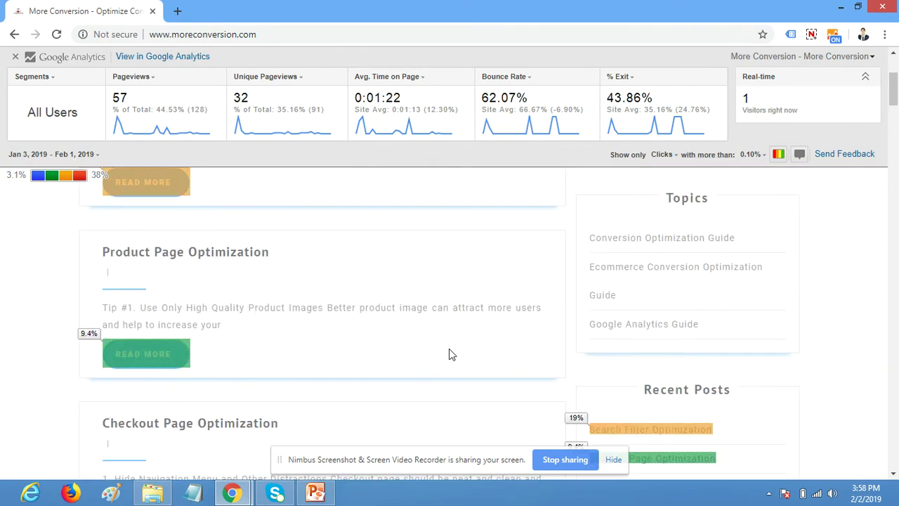
scroll(451, 351, down, 3)
scroll(451, 351, up, 5)
scroll(451, 352, up, 1)
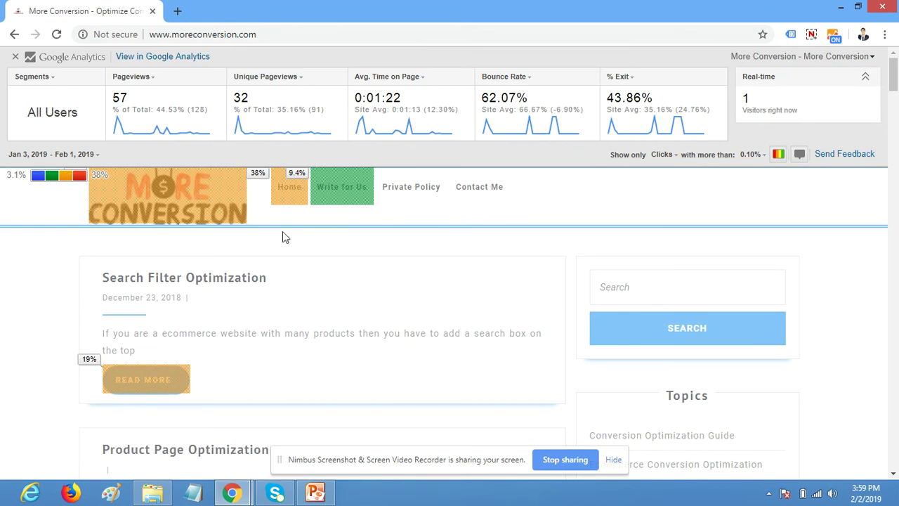
mouse_move(182, 198)
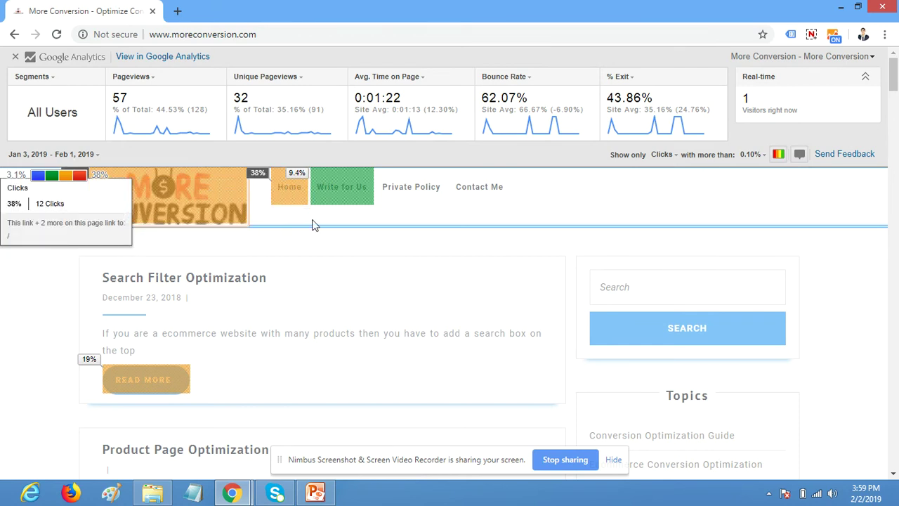
Step: Finish scrolling through the heat map and bring the PowerPoint presentation to the front
scroll(311, 225, down, 2)
scroll(501, 314, down, 3)
scroll(501, 314, down, 1)
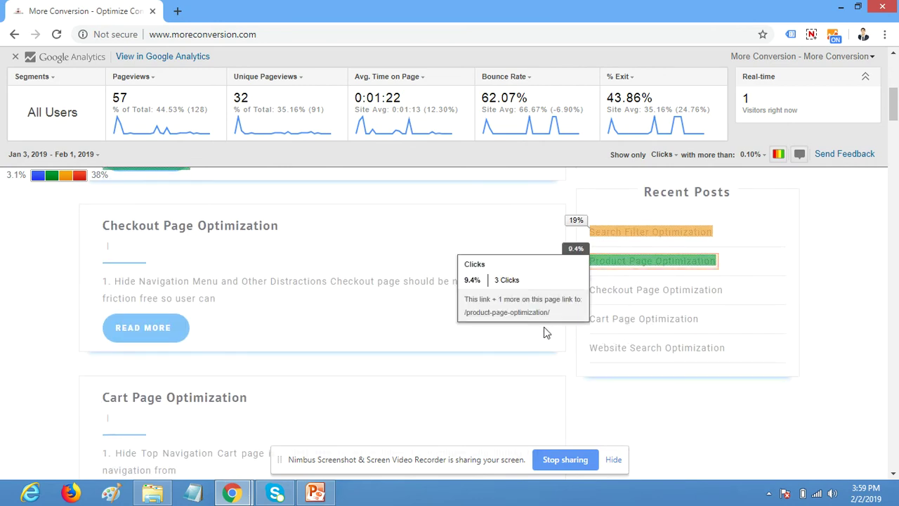
scroll(292, 325, up, 1)
scroll(292, 325, up, 4)
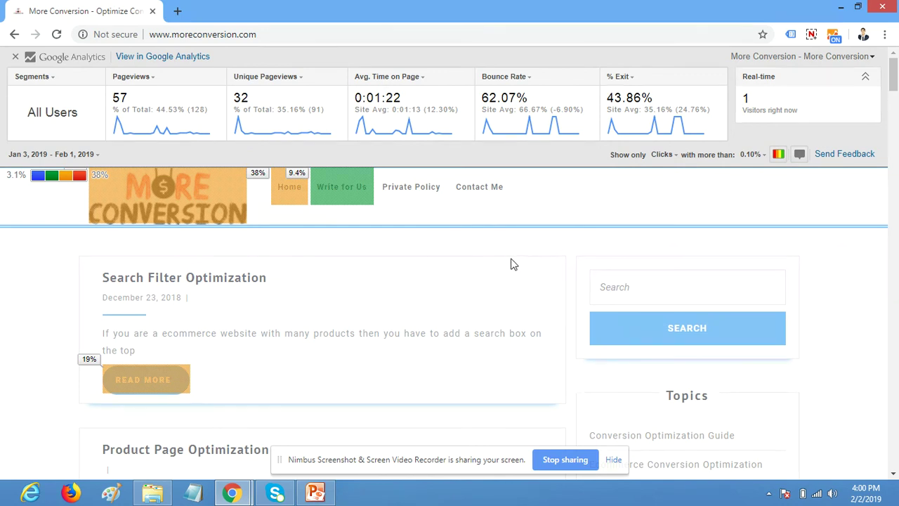
scroll(511, 264, down, 6)
scroll(512, 264, down, 4)
scroll(511, 264, down, 5)
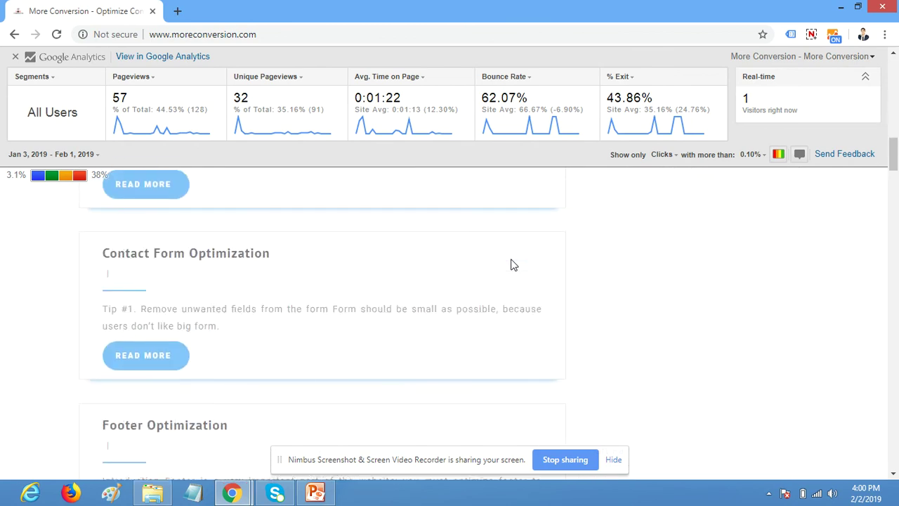
click(326, 491)
Step: Select slide 2, the closing Thank You slide, in the Slides pane
click(112, 243)
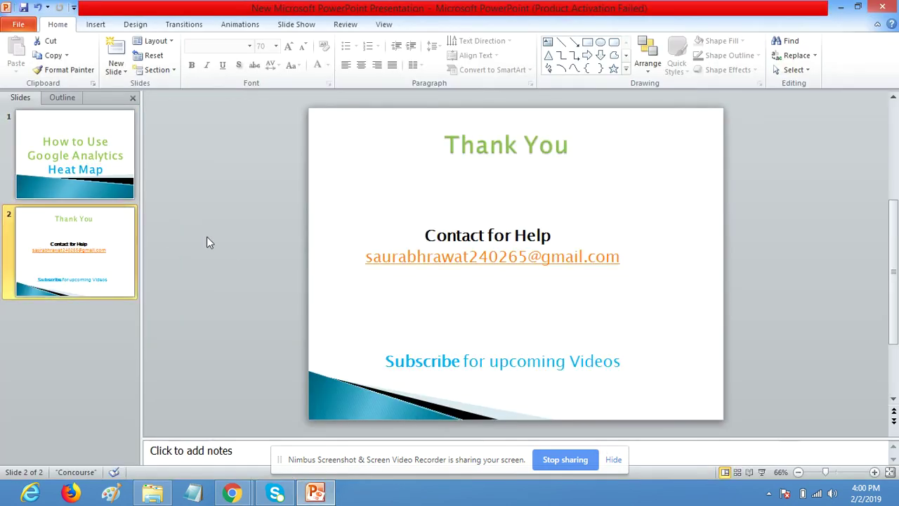